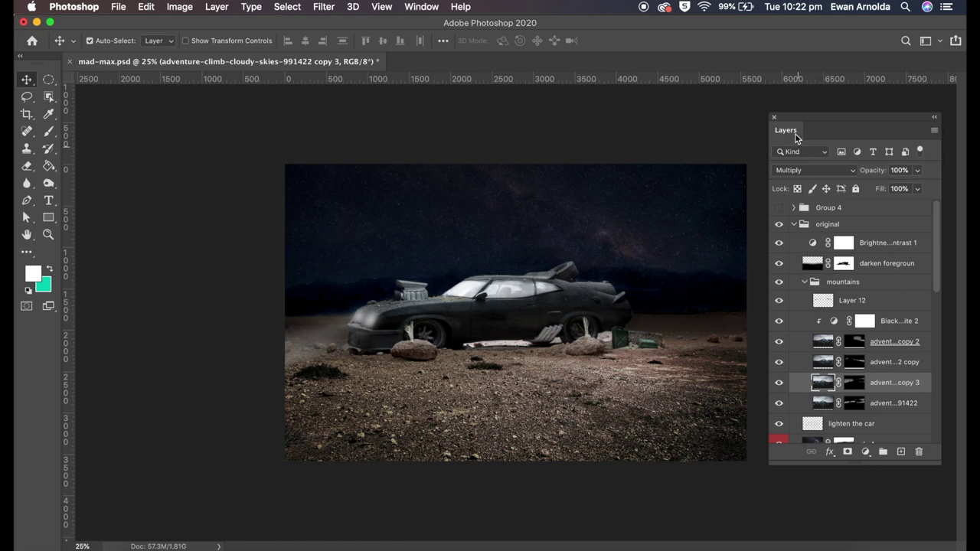
# Step: Filter the Layers panel by Name, searching 'car' first and then replacing it with 'sky'
pyautogui.moveTo(796, 131); pyautogui.dragTo(783, 134)
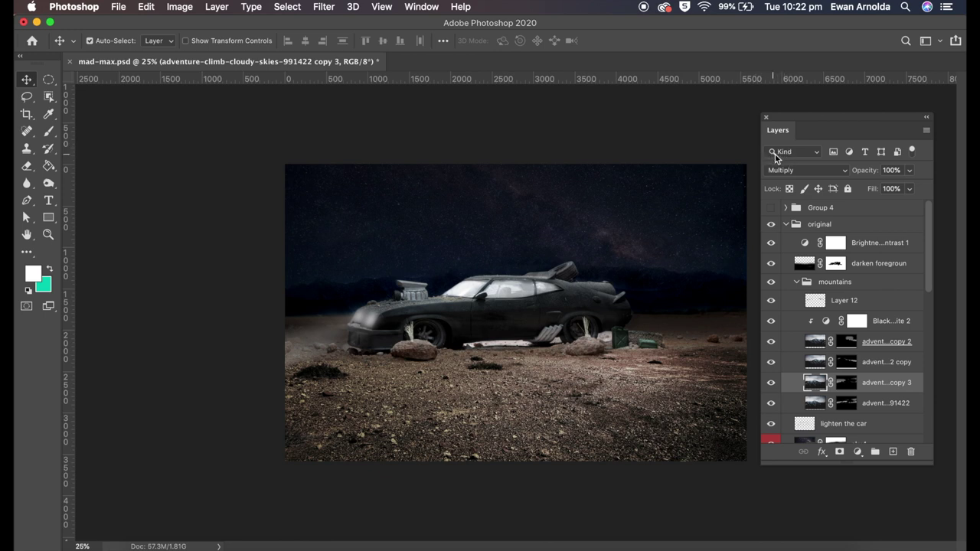
pyautogui.click(818, 153)
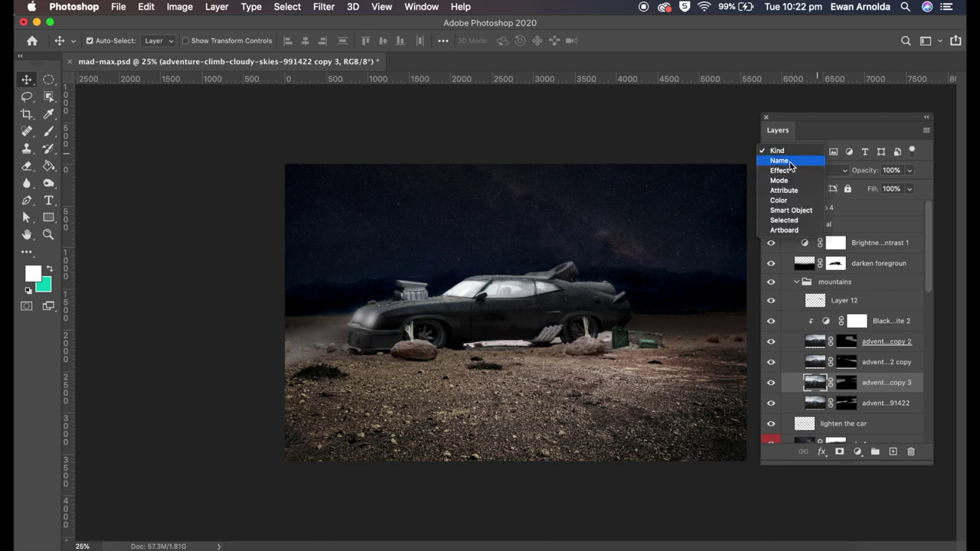
pyautogui.click(791, 162)
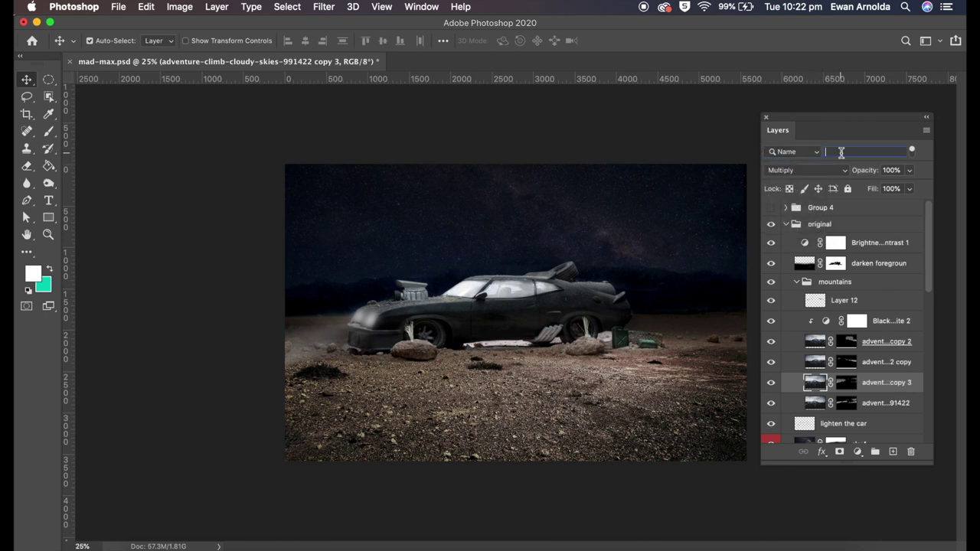
pyautogui.write('car')
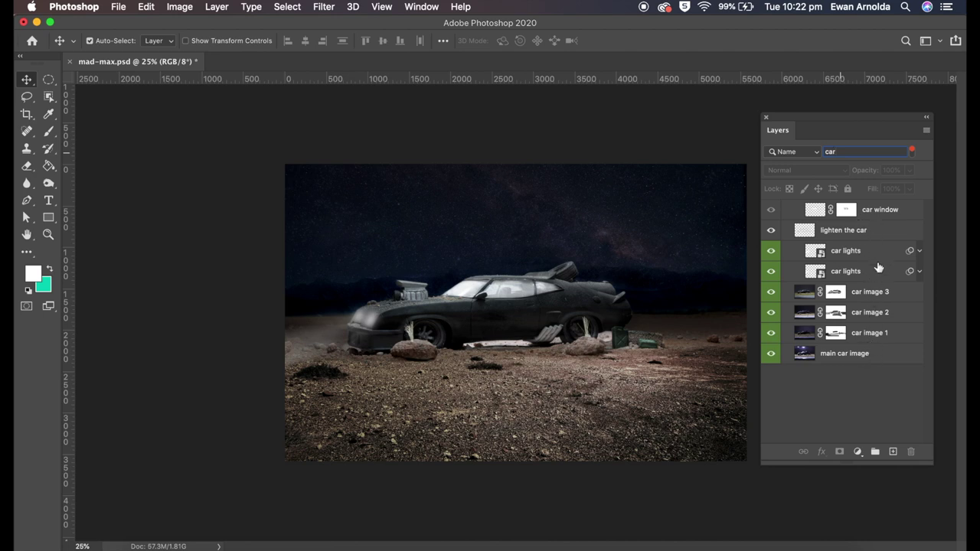
pyautogui.moveTo(836, 152); pyautogui.dragTo(822, 152)
pyautogui.write('sky')
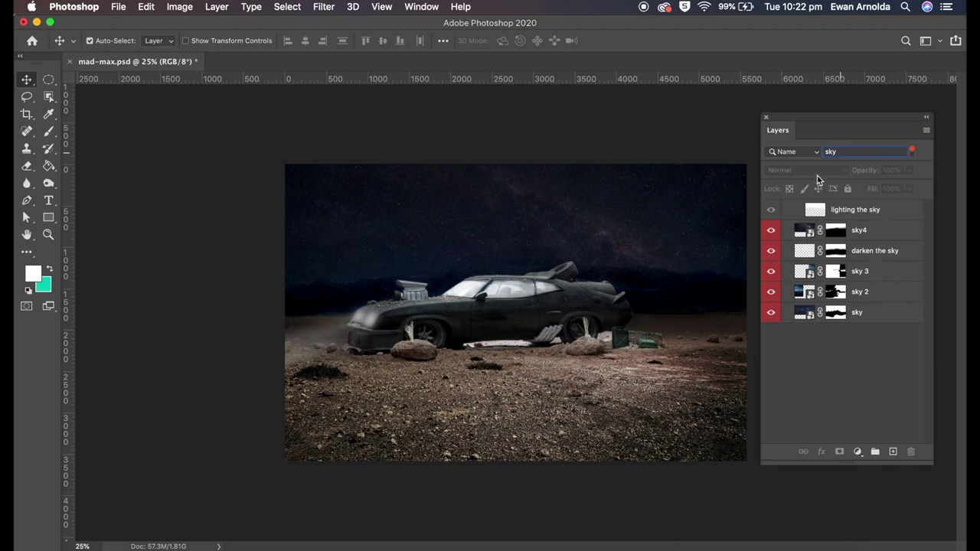
# Step: Filter the layers by Attribute, showing only Empty layers, and select Layer 3
pyautogui.click(816, 153)
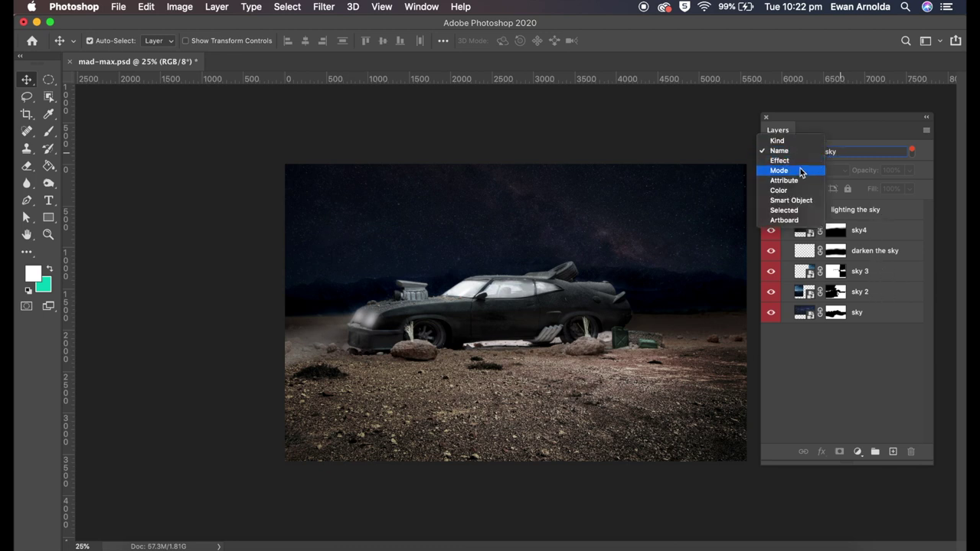
pyautogui.click(796, 181)
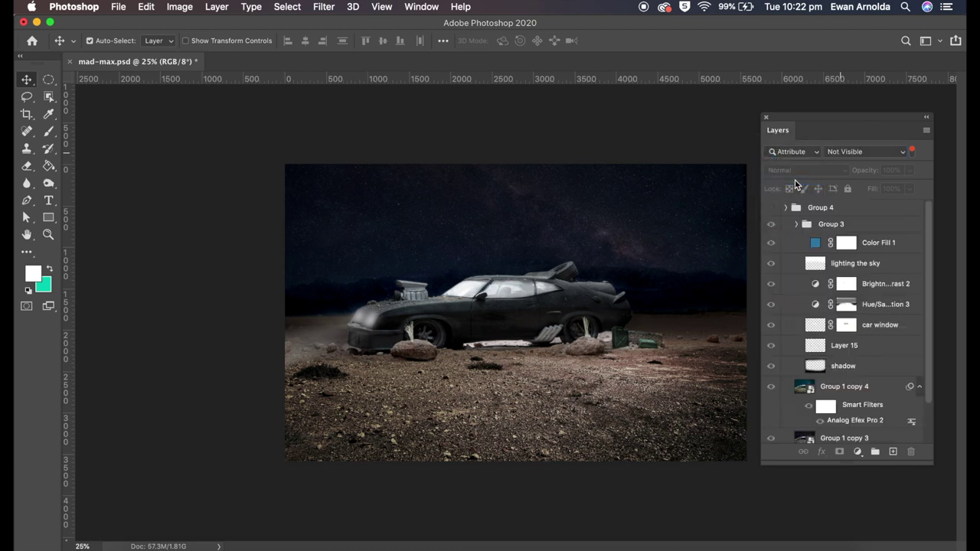
pyautogui.click(859, 153)
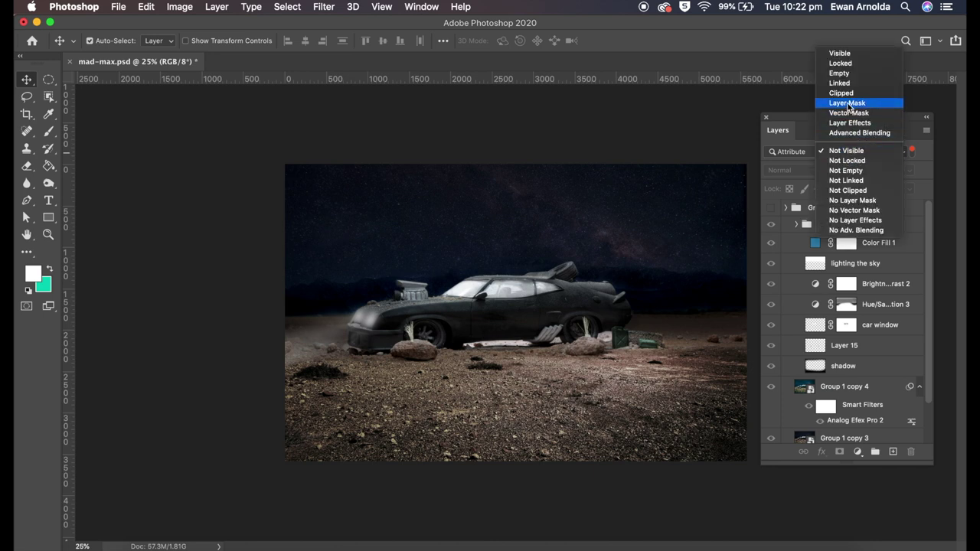
pyautogui.click(839, 72)
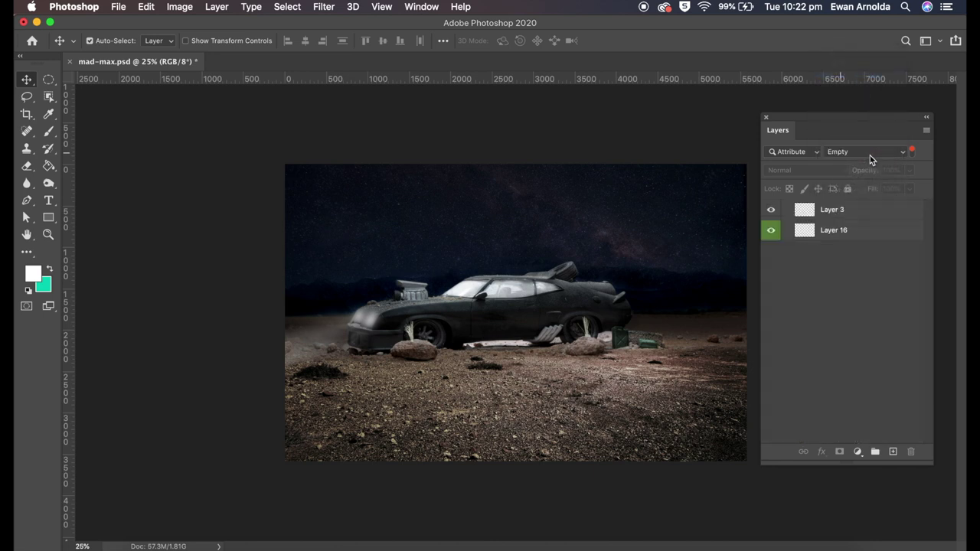
pyautogui.click(854, 212)
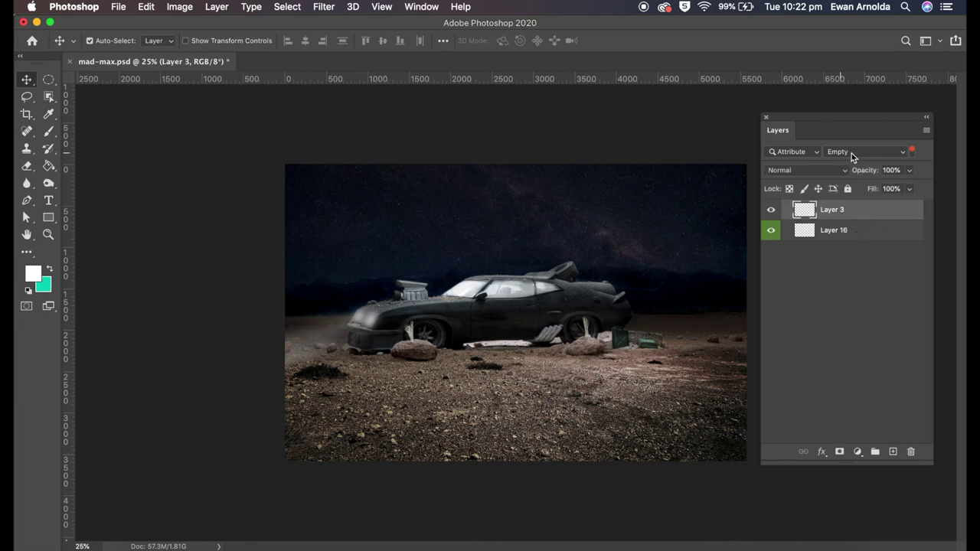
# Step: Switch the attribute filter to Clipped, then Layer Mask, then Locked
pyautogui.click(851, 153)
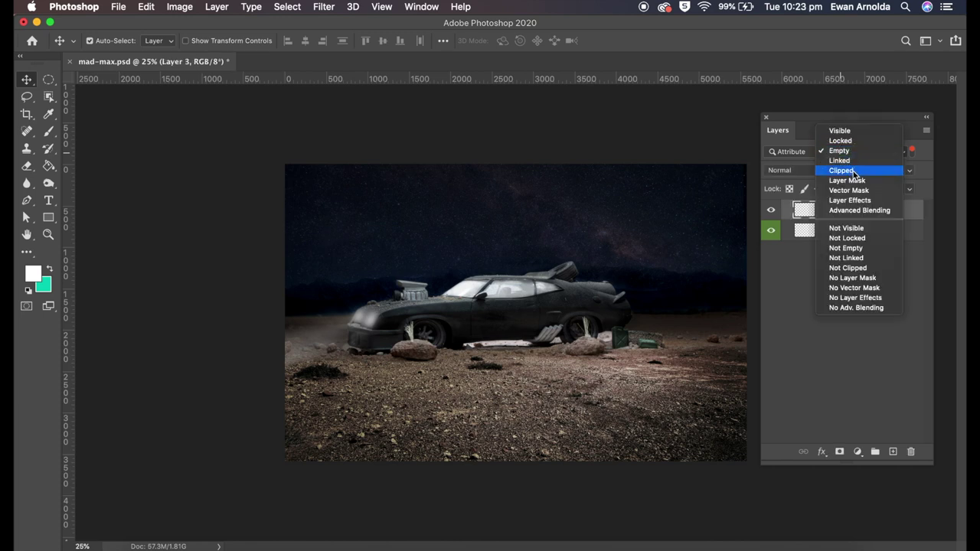
pyautogui.click(849, 170)
pyautogui.click(849, 154)
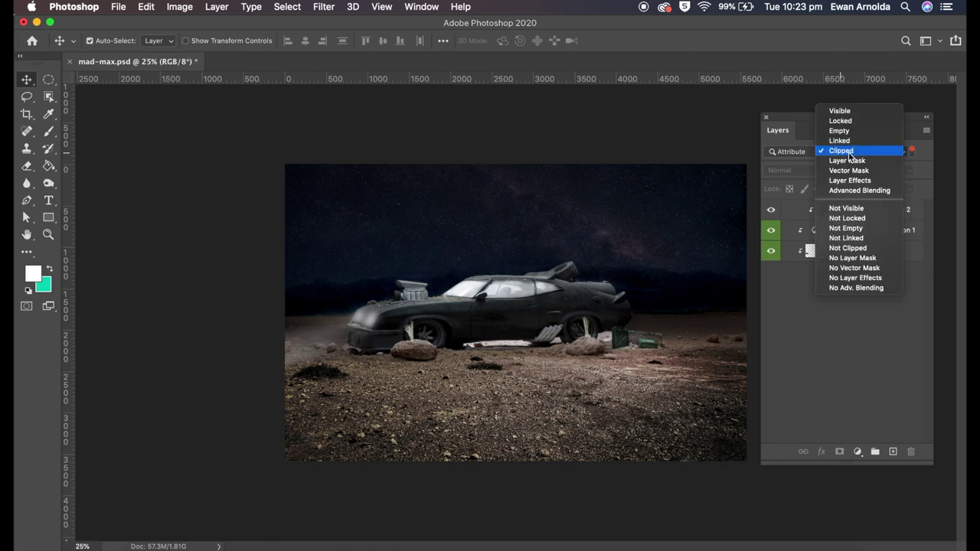
pyautogui.click(852, 162)
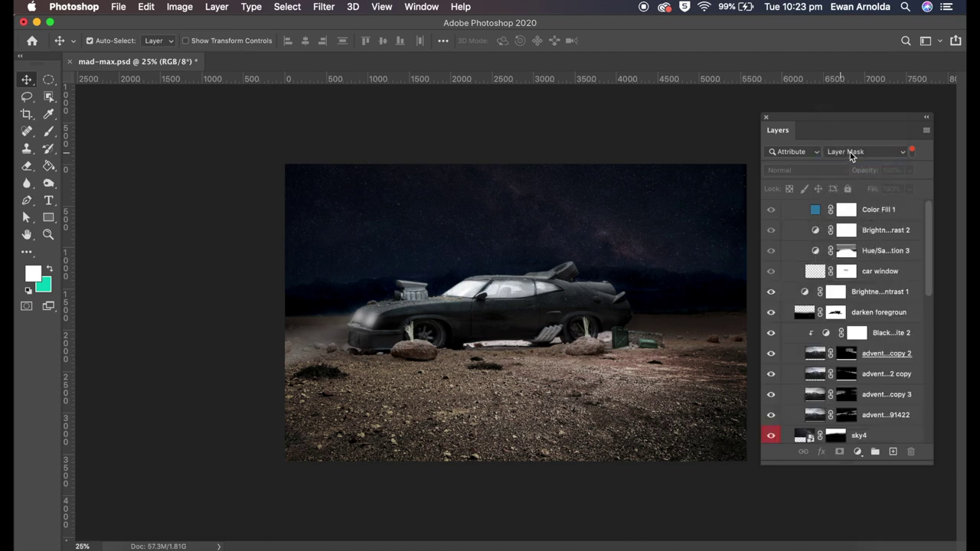
pyautogui.click(852, 154)
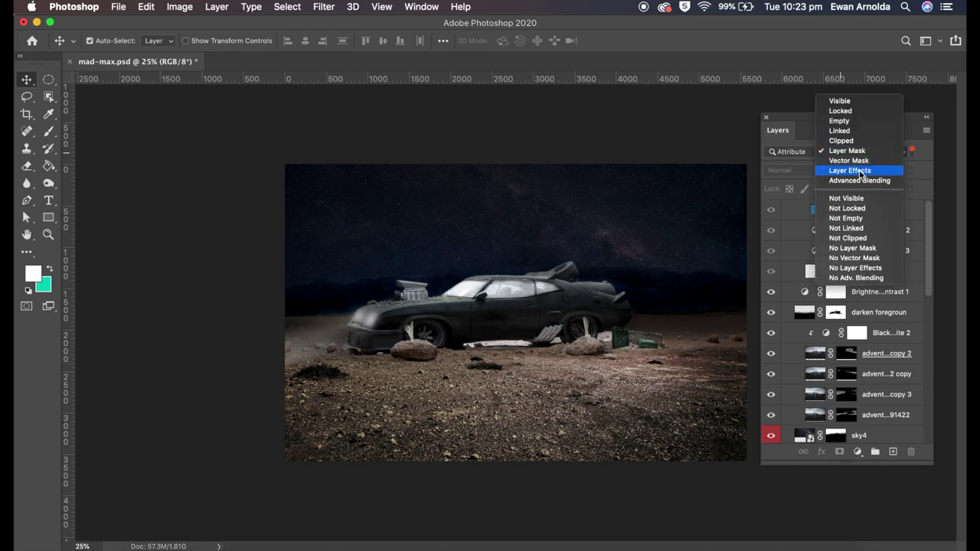
pyautogui.click(846, 111)
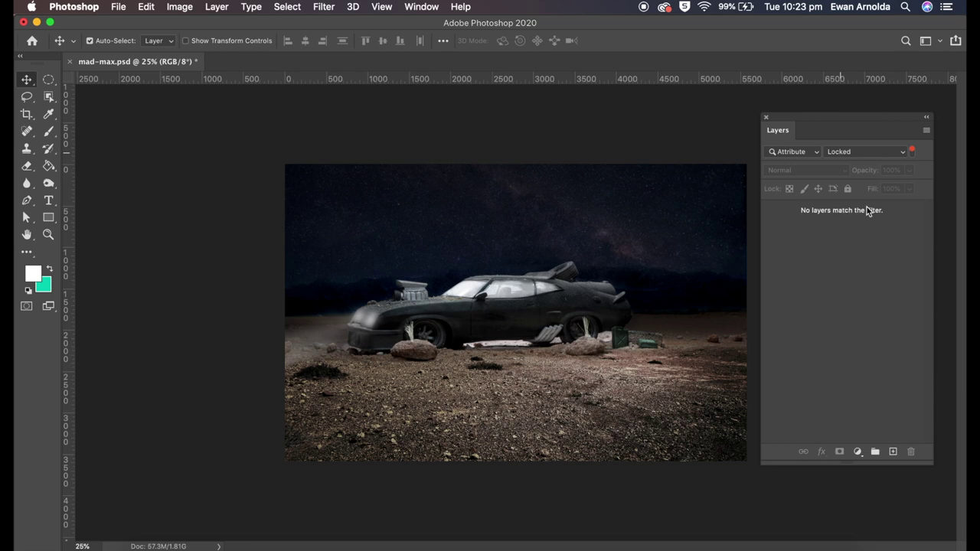
pyautogui.click(816, 153)
# Step: Set the layer filter to Color and choose Red instead of Green
pyautogui.click(789, 160)
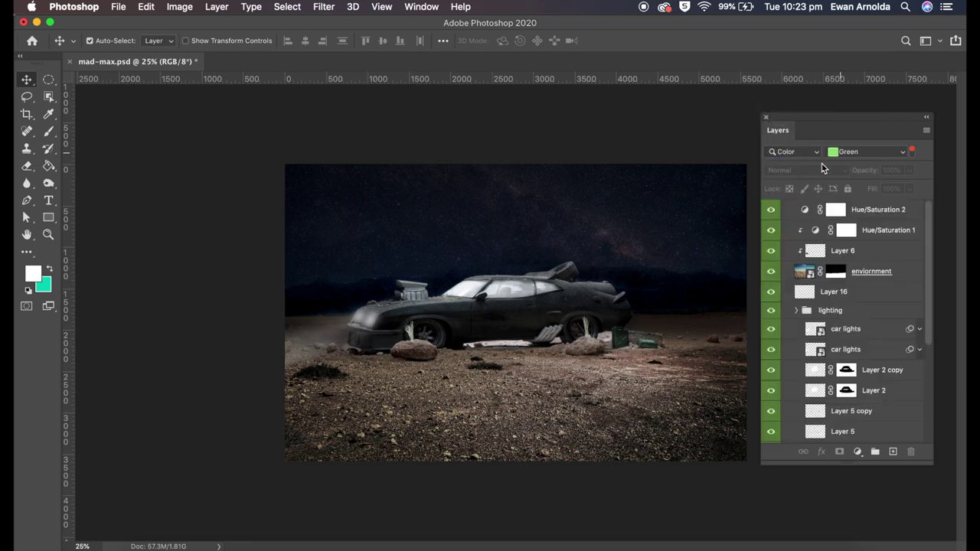
pyautogui.click(849, 156)
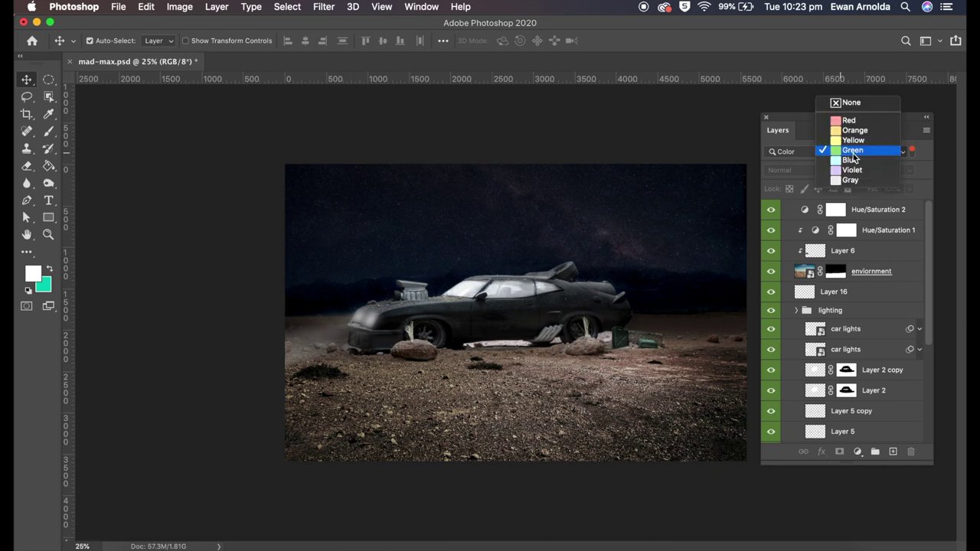
pyautogui.click(847, 120)
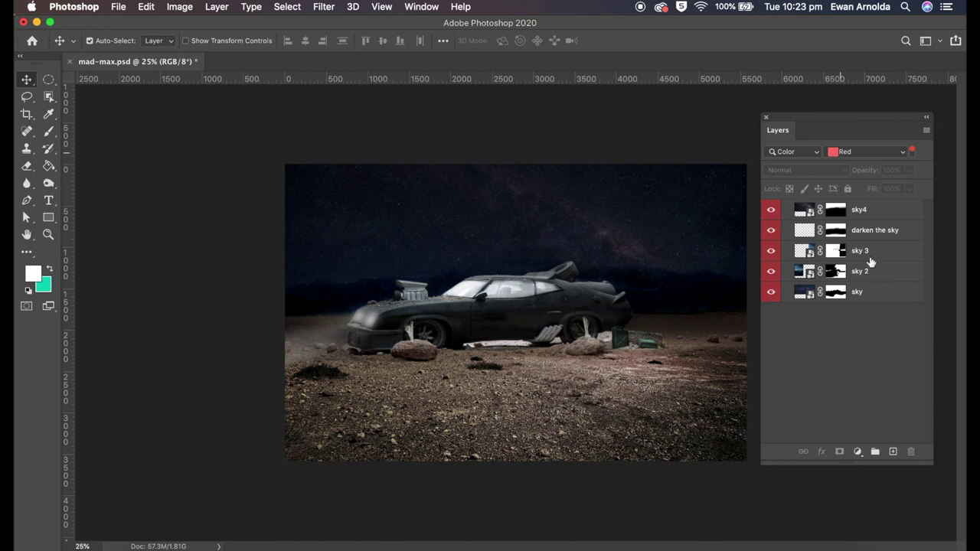
# Step: Set the layer filter type to Smart Object, then Selected, and finally Artboard
pyautogui.click(811, 156)
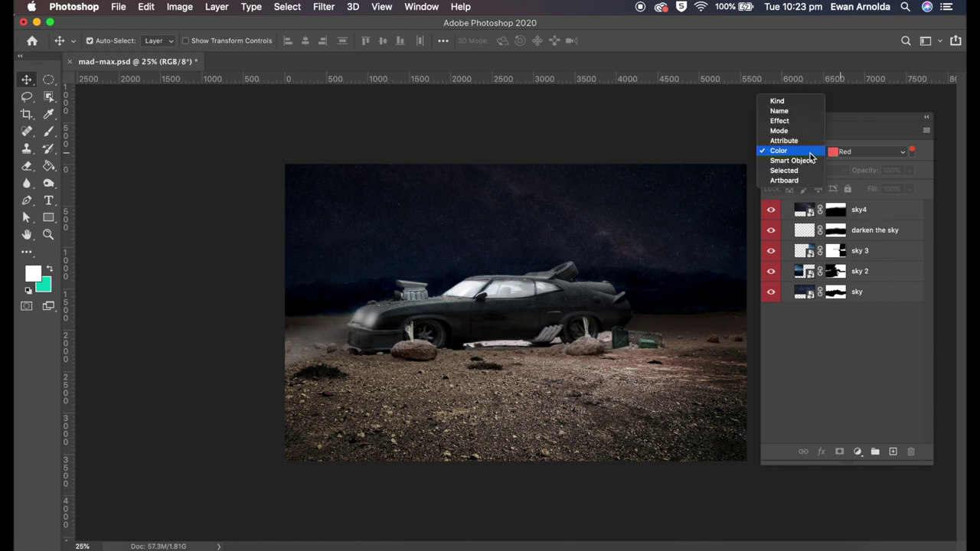
pyautogui.click(800, 160)
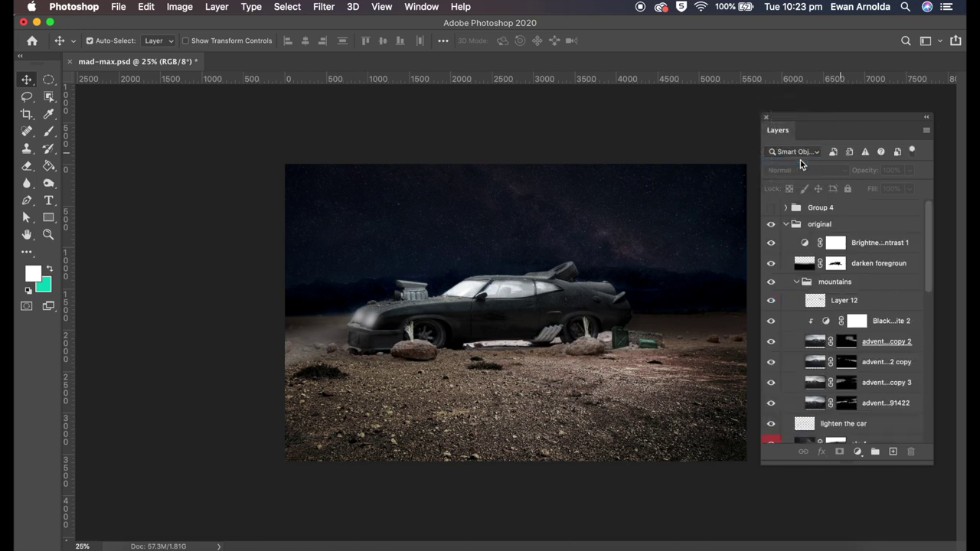
pyautogui.scroll(-2, 850, 296)
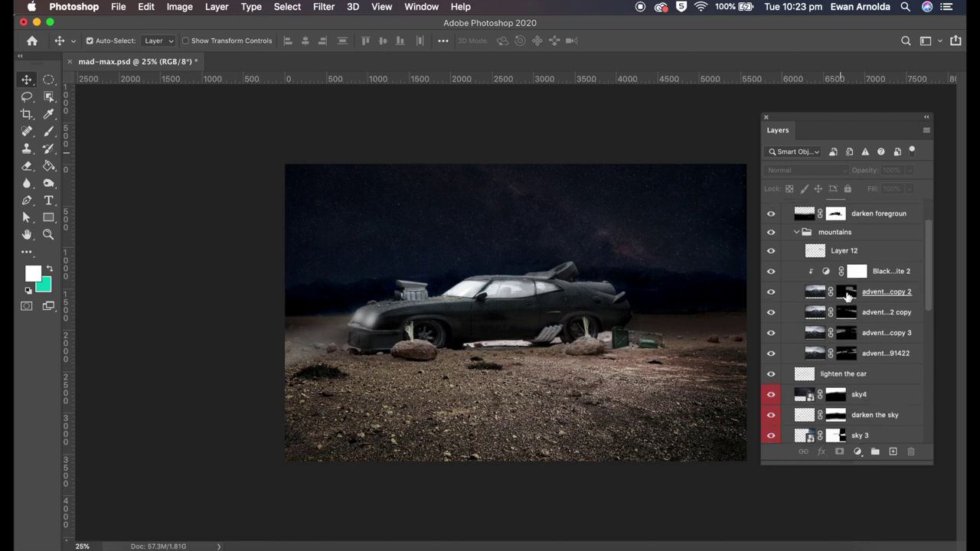
pyautogui.scroll(-2, 848, 296)
pyautogui.click(794, 154)
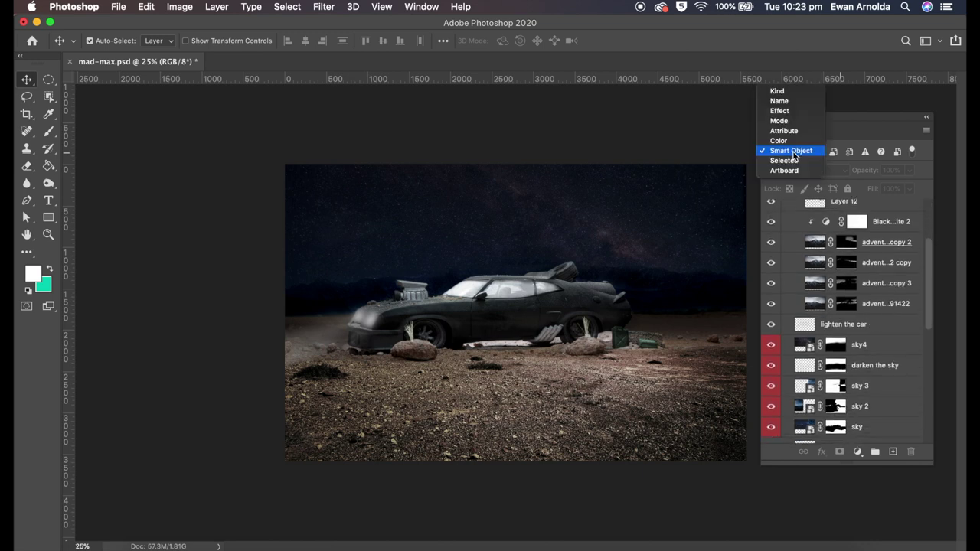
pyautogui.click(795, 161)
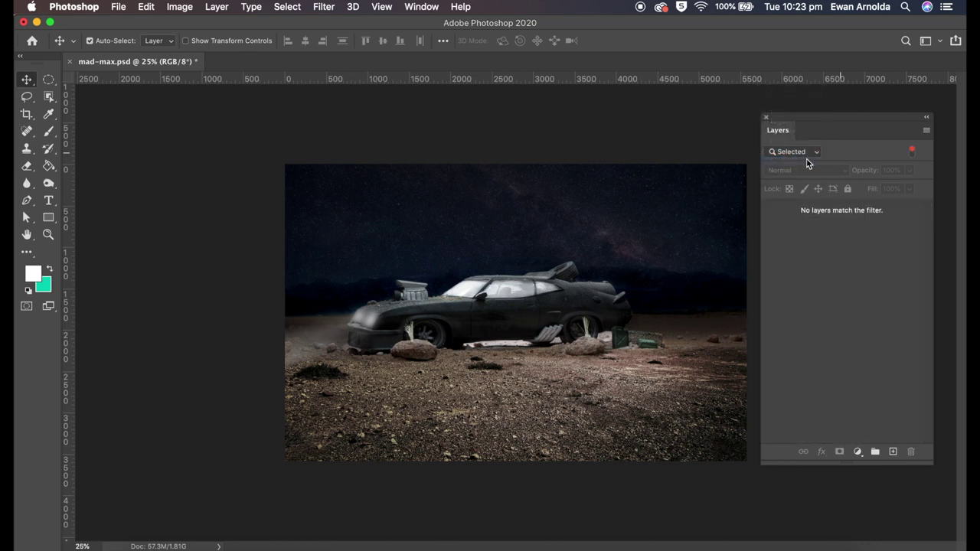
pyautogui.click(803, 158)
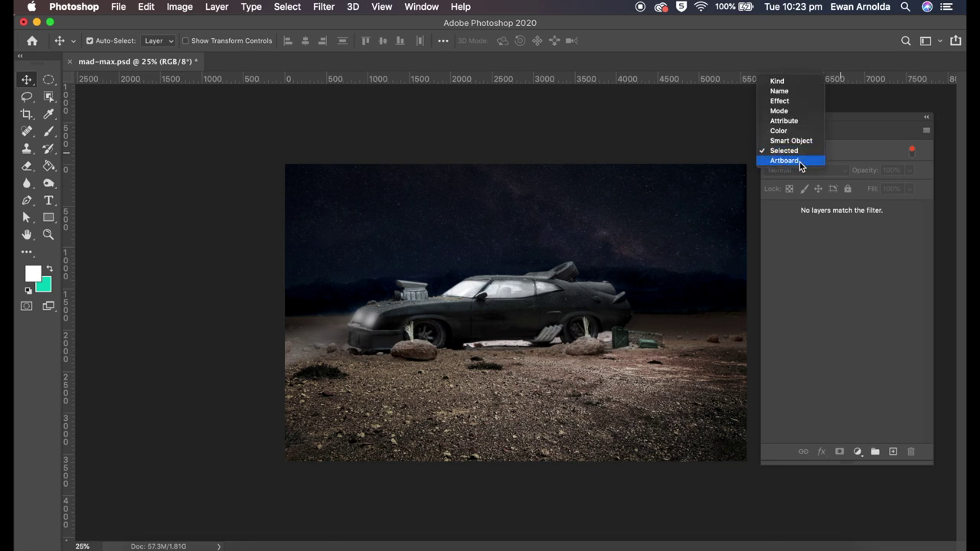
pyautogui.click(802, 161)
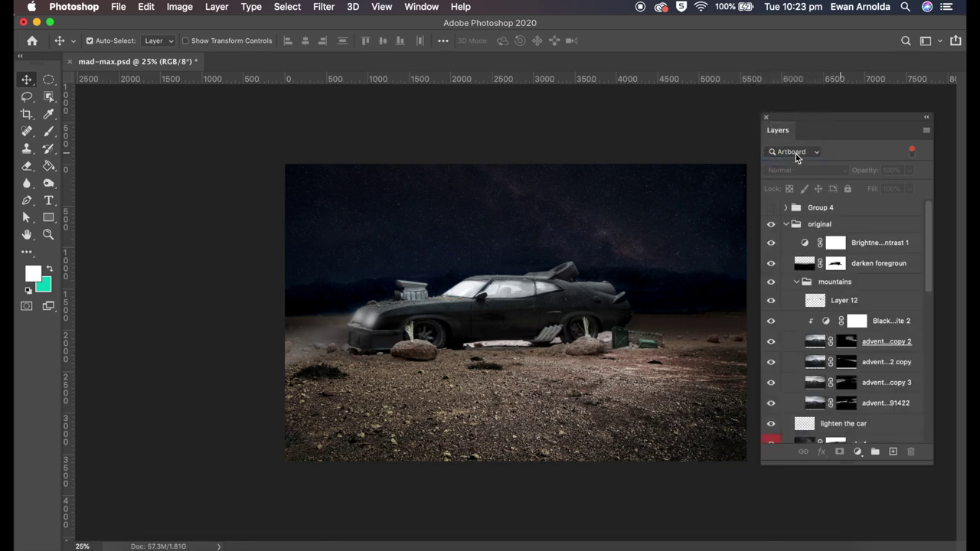
pyautogui.click(795, 154)
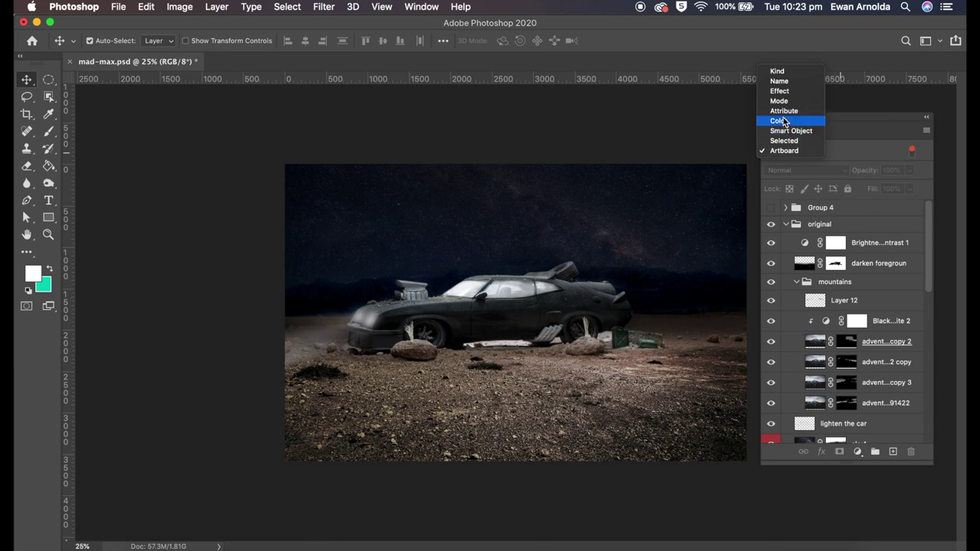
# Step: Filter the layers by Effect, trying Inner Shadow and then Satin
pyautogui.click(779, 91)
pyautogui.click(845, 152)
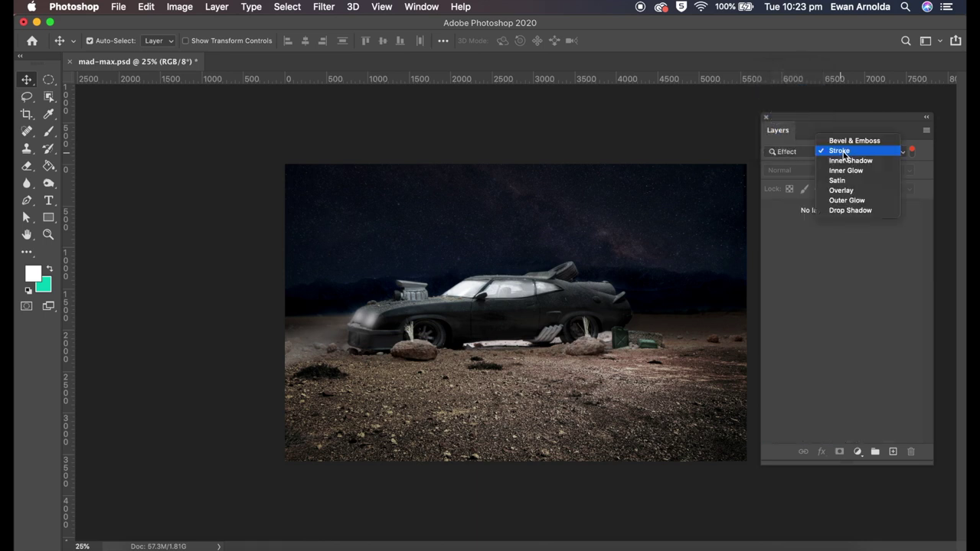
pyautogui.click(846, 161)
pyautogui.click(846, 152)
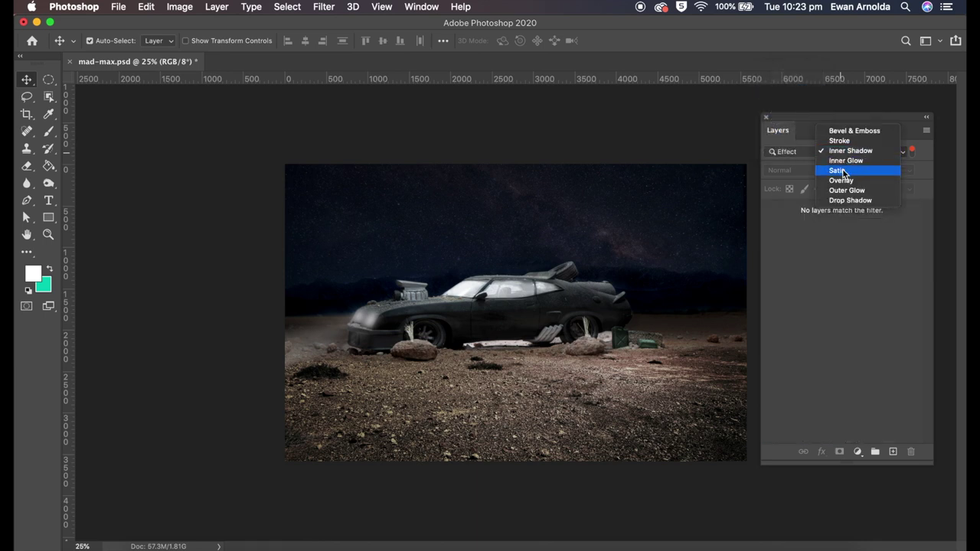
pyautogui.click(844, 171)
pyautogui.click(845, 152)
pyautogui.press('Escape')
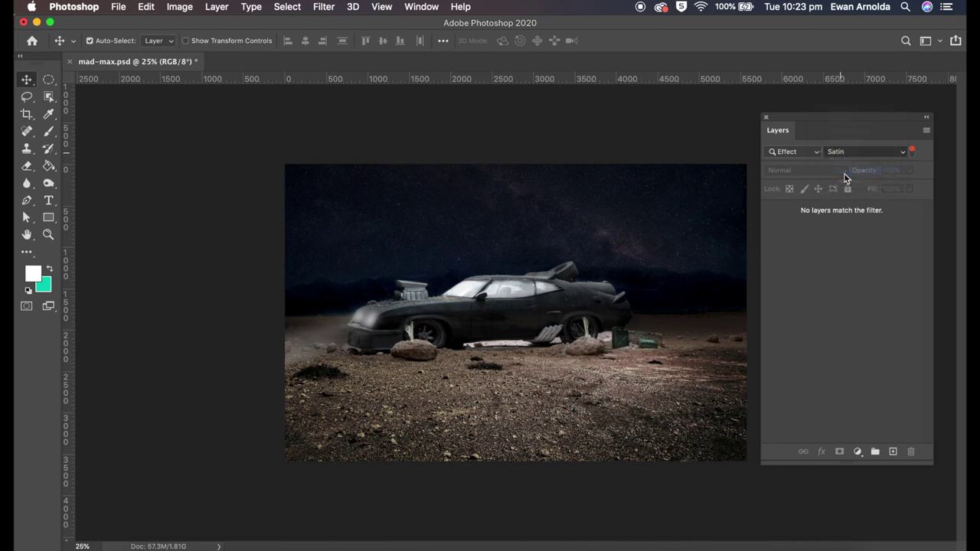
# Step: Filter the layers by blend Mode, trying Overlay and Soft Light before settling on Multiply
pyautogui.click(802, 154)
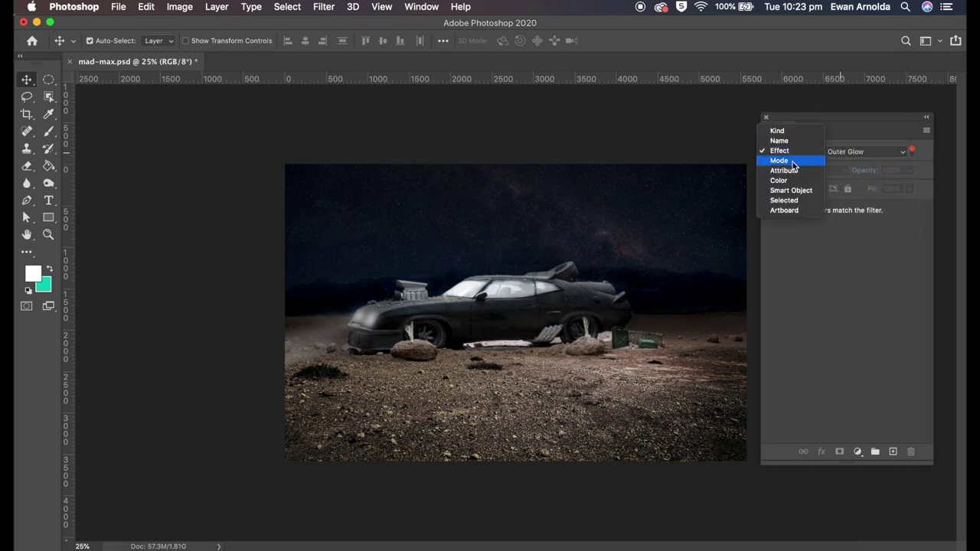
pyautogui.click(791, 162)
pyautogui.click(840, 152)
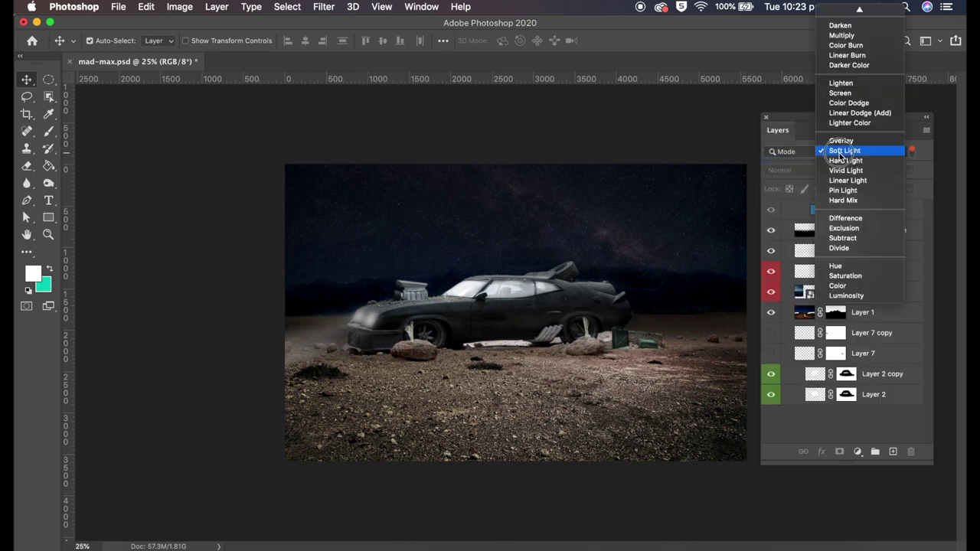
pyautogui.click(841, 141)
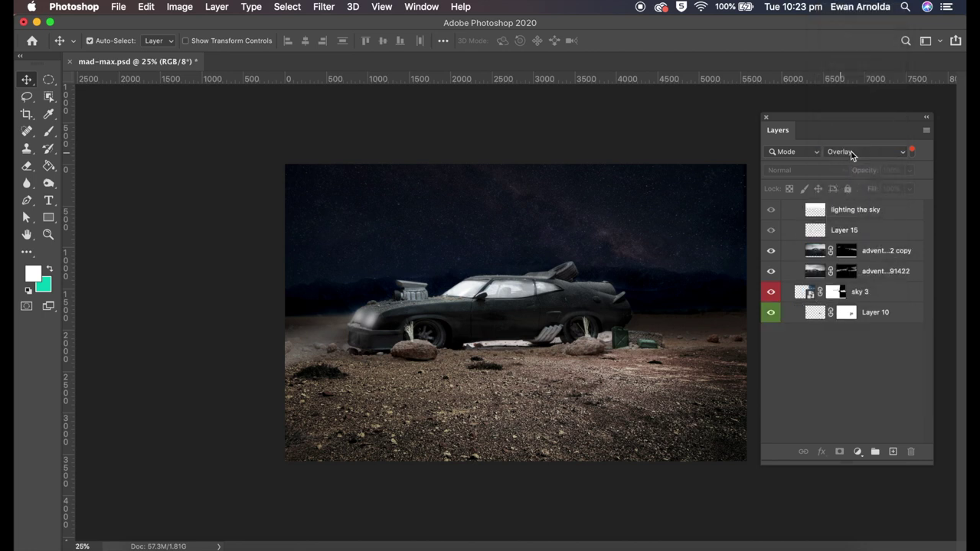
pyautogui.click(852, 155)
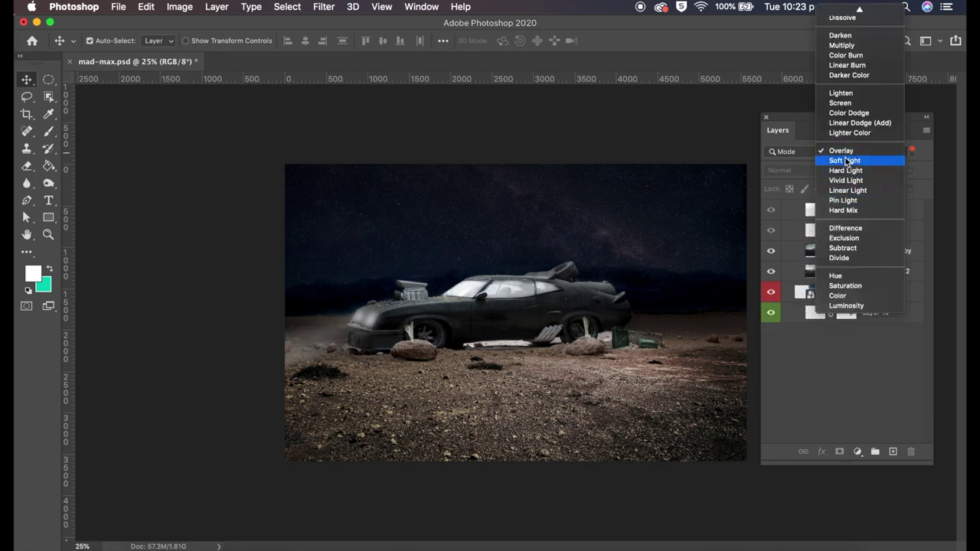
pyautogui.click(845, 160)
pyautogui.click(847, 153)
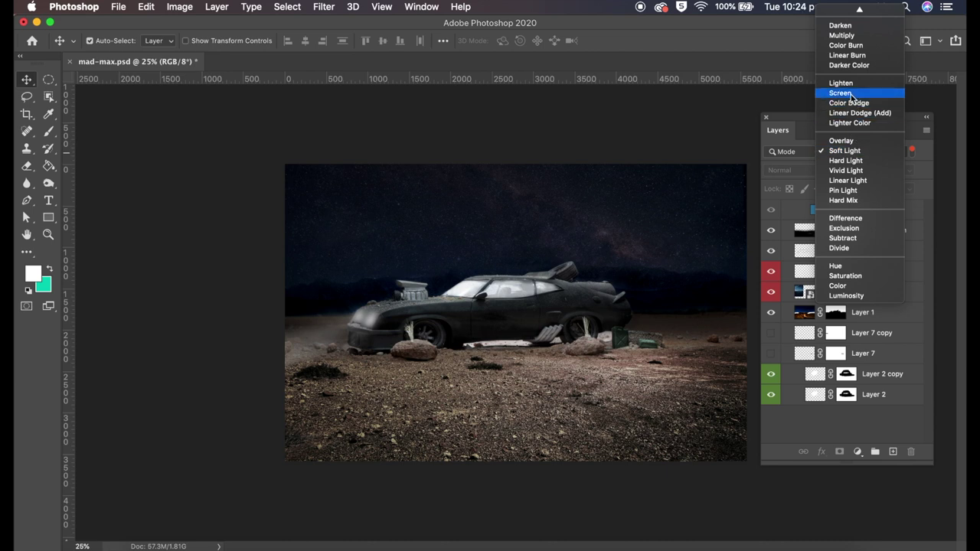
pyautogui.click(841, 35)
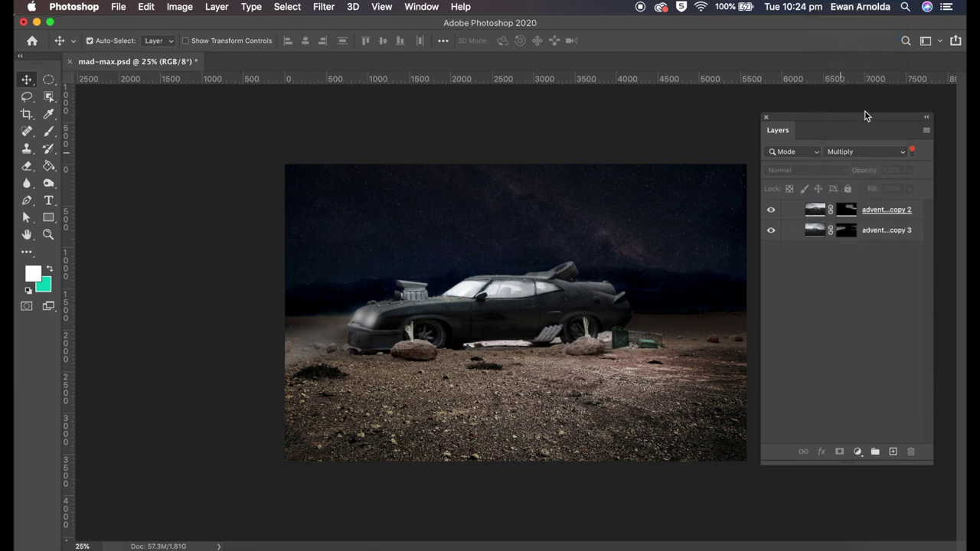
pyautogui.click(814, 156)
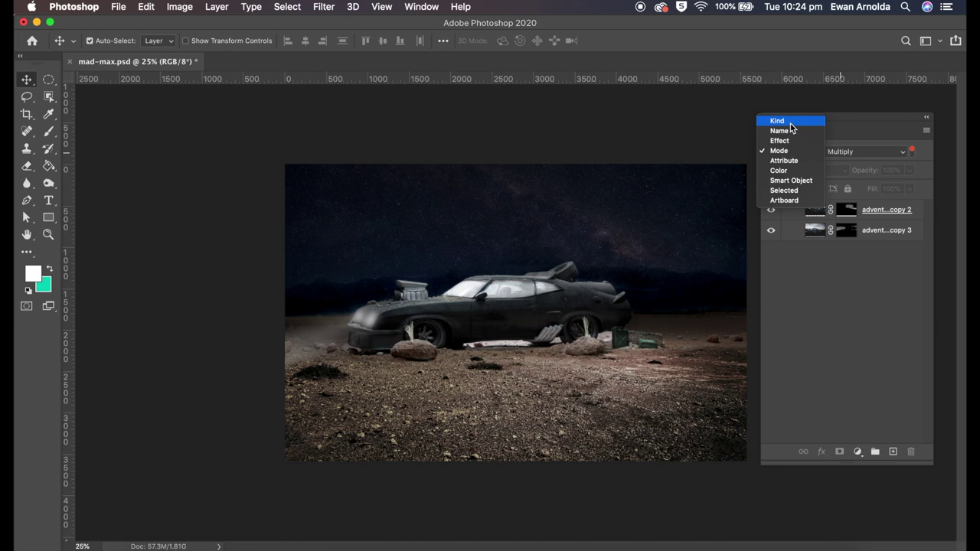
# Step: Set the layer filter back to Kind so every layer is listed again
pyautogui.click(792, 123)
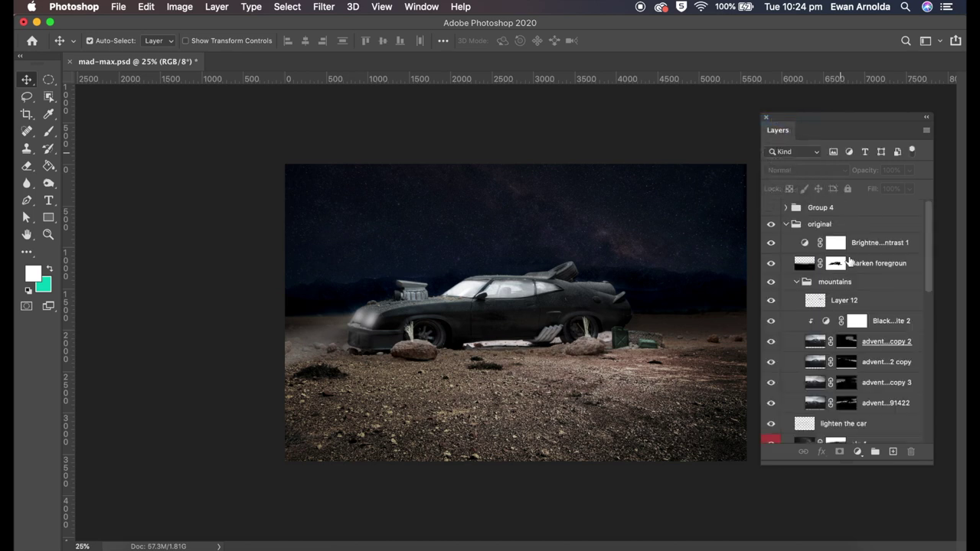
pyautogui.scroll(-5, 851, 264)
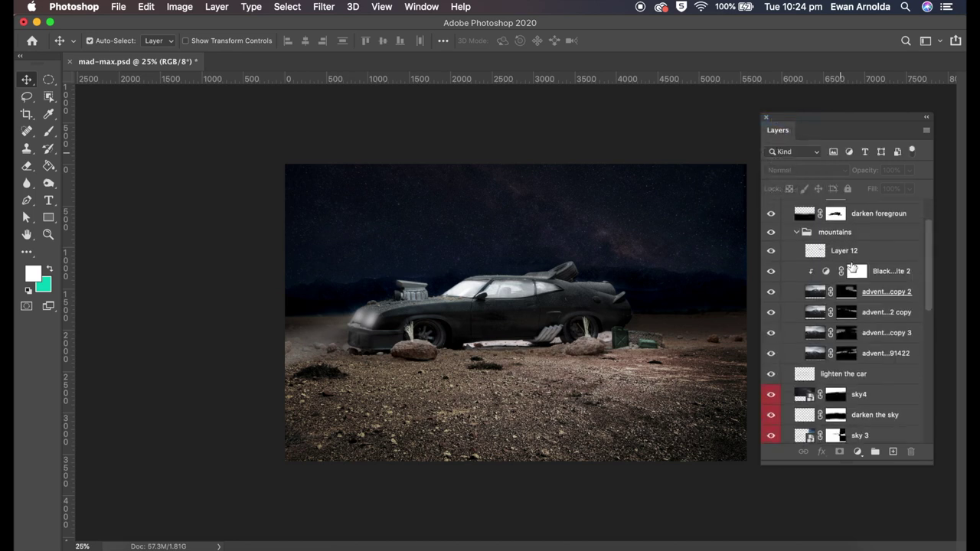
pyautogui.scroll(-6, 851, 264)
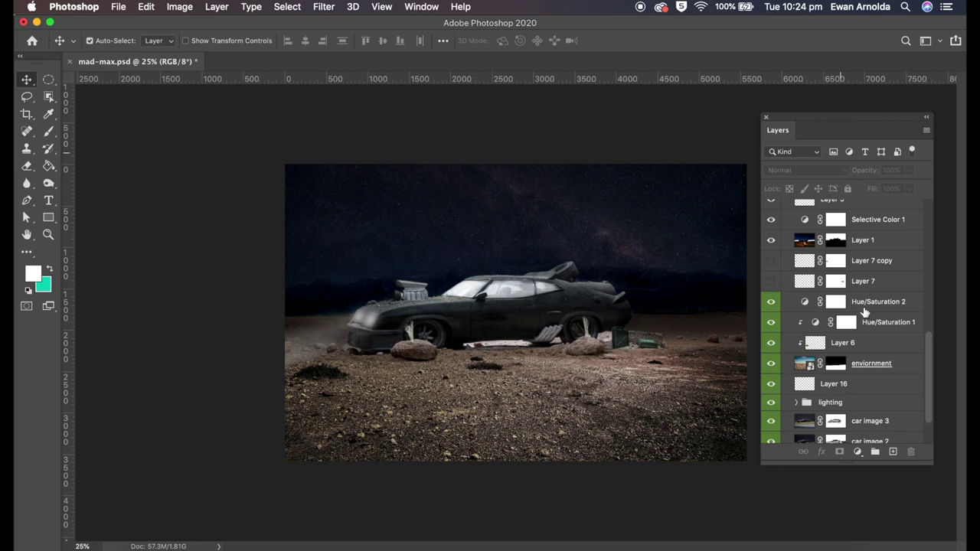
pyautogui.scroll(1, 865, 311)
pyautogui.scroll(2, 866, 311)
pyautogui.scroll(1, 866, 310)
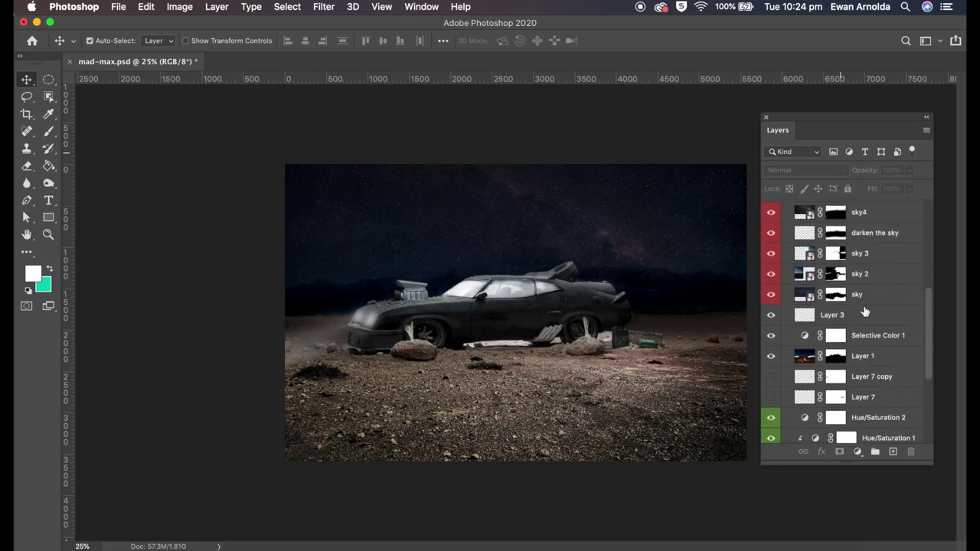
# Step: Select Layer 3 through Layer 1, including Selective Color 1, and give them a Blue label
pyautogui.click(864, 314)
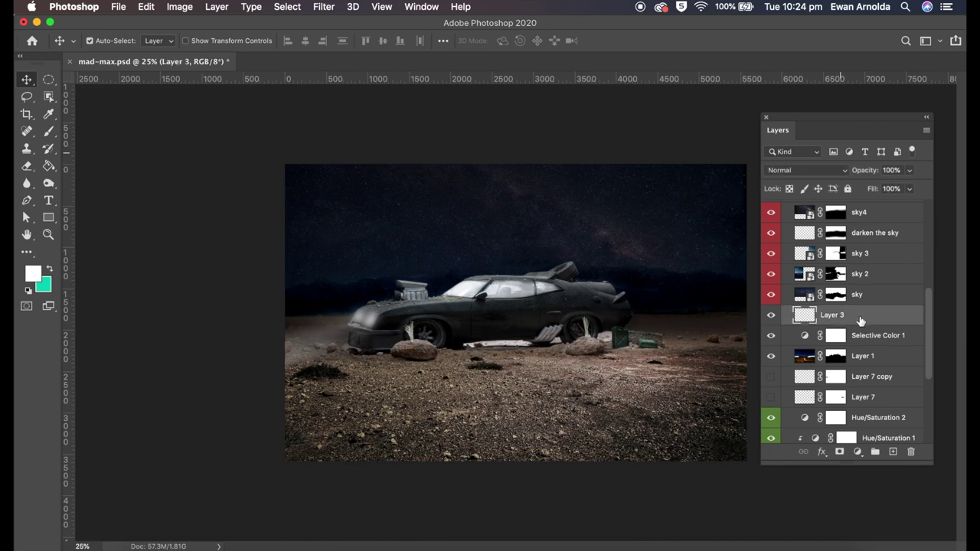
pyautogui.keyDown('shift'); pyautogui.click(872, 358); pyautogui.keyUp('shift')
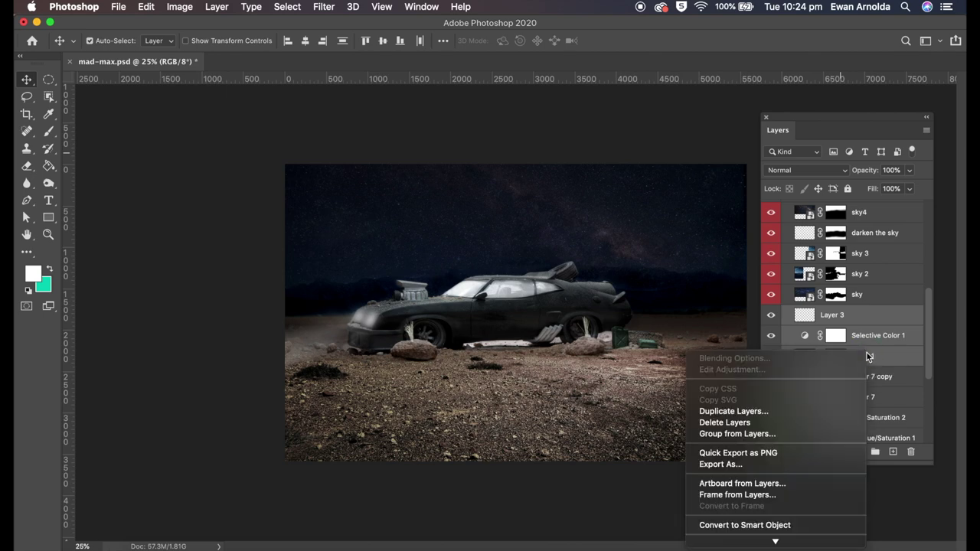
pyautogui.scroll(-5, 810, 419)
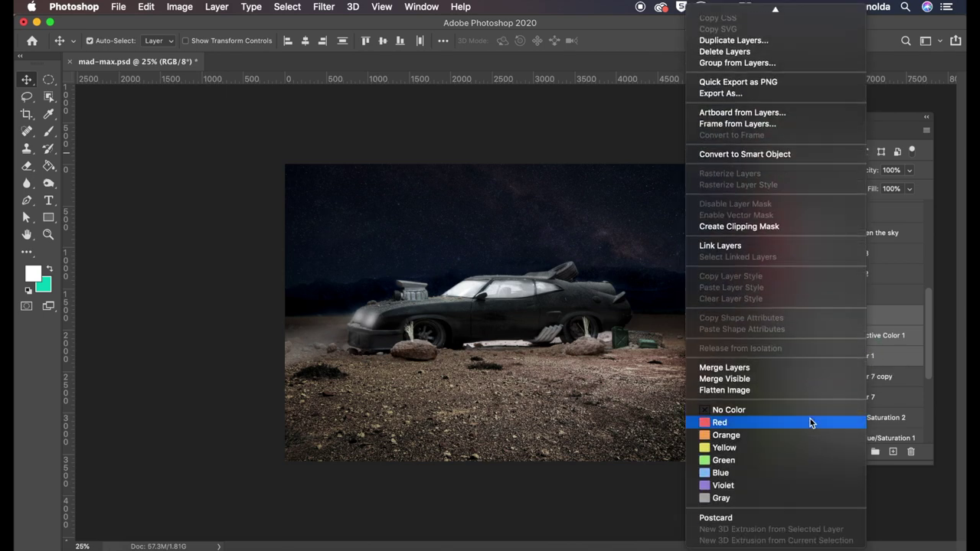
pyautogui.click(719, 473)
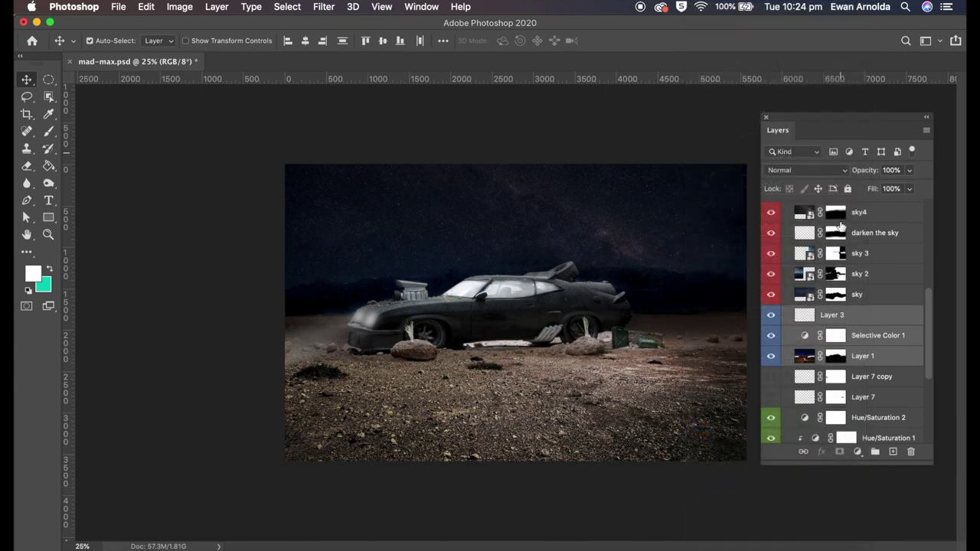
pyautogui.click(800, 153)
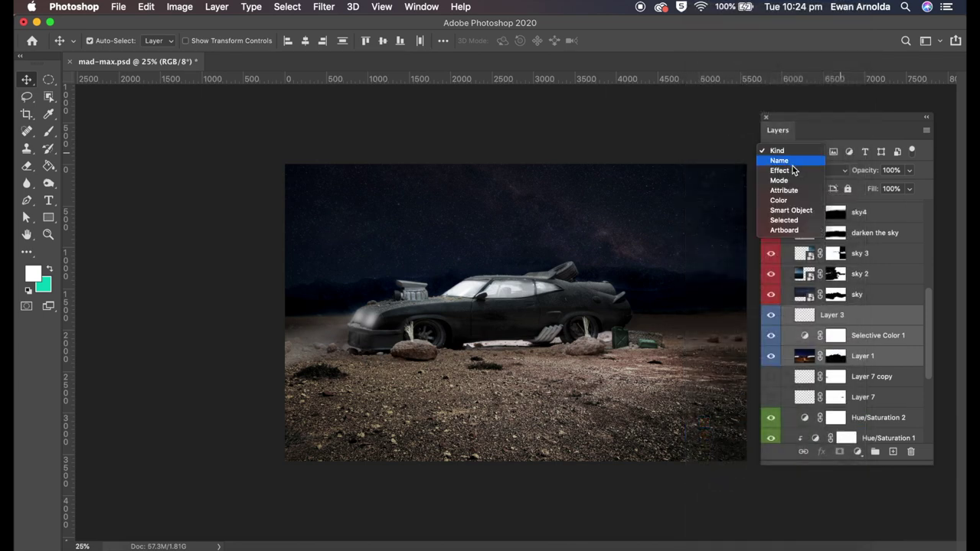
# Step: Filter the layers by colour Blue, then Green, then return the filter type to Kind
pyautogui.click(779, 200)
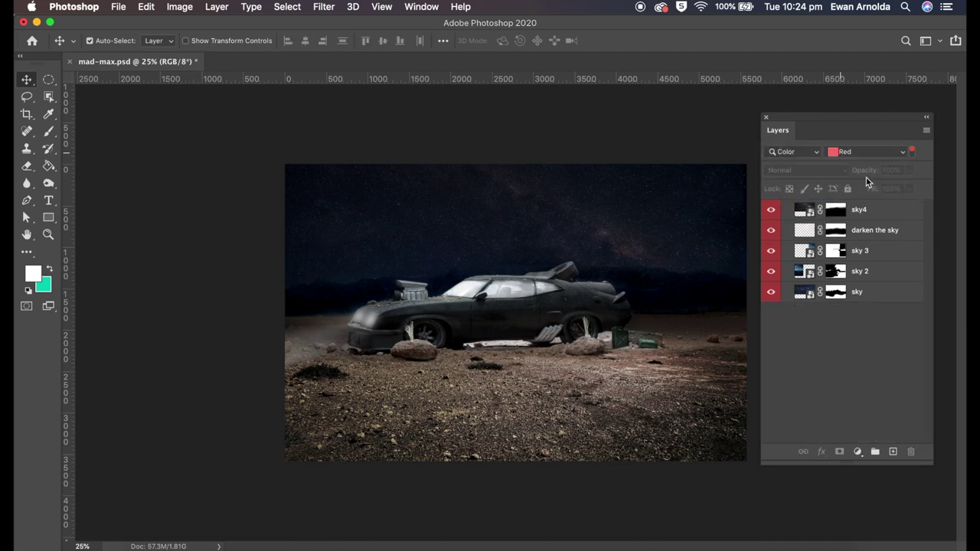
pyautogui.click(861, 152)
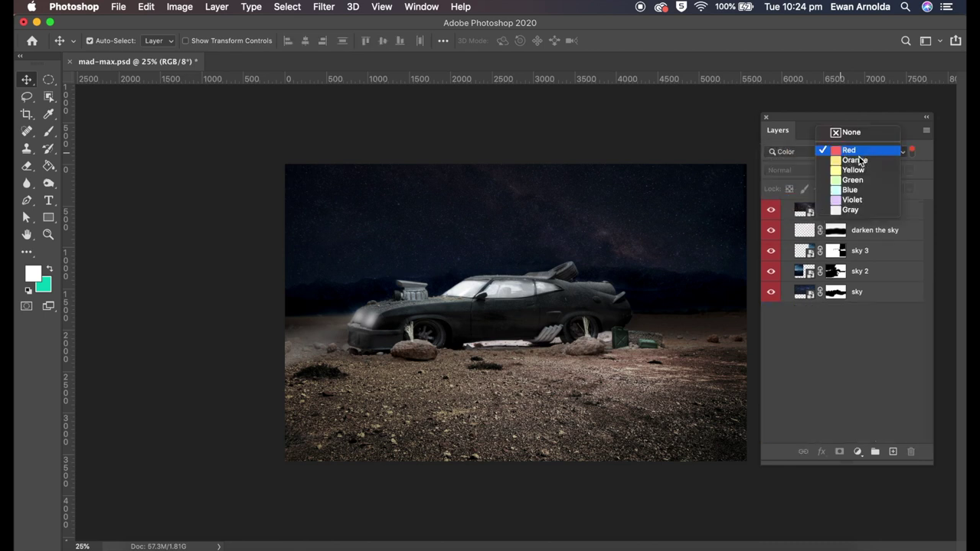
pyautogui.click(851, 190)
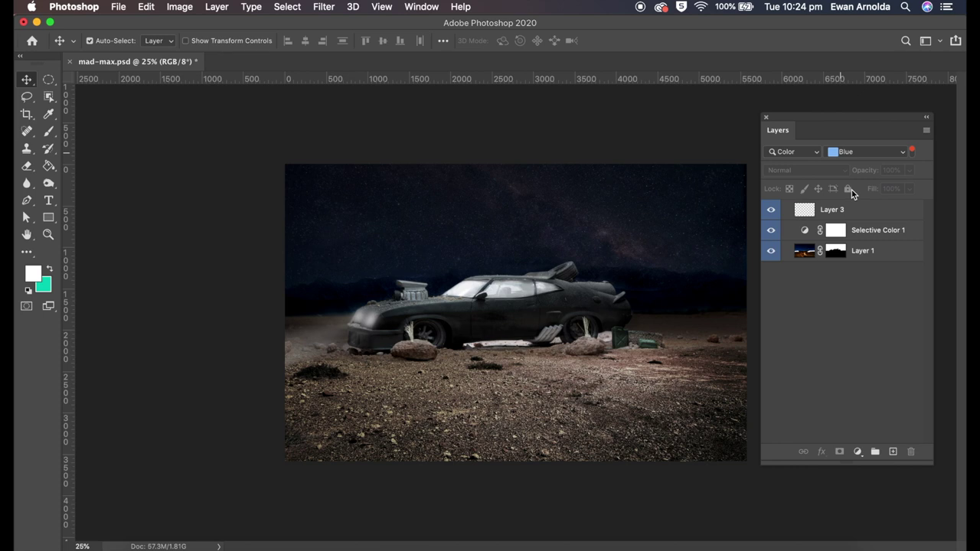
pyautogui.click(853, 152)
pyautogui.click(851, 141)
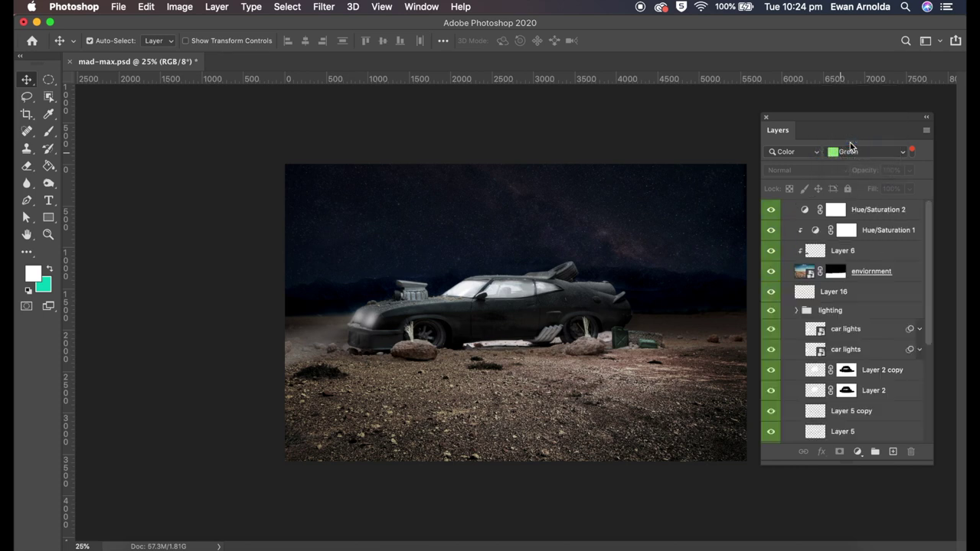
pyautogui.click(809, 153)
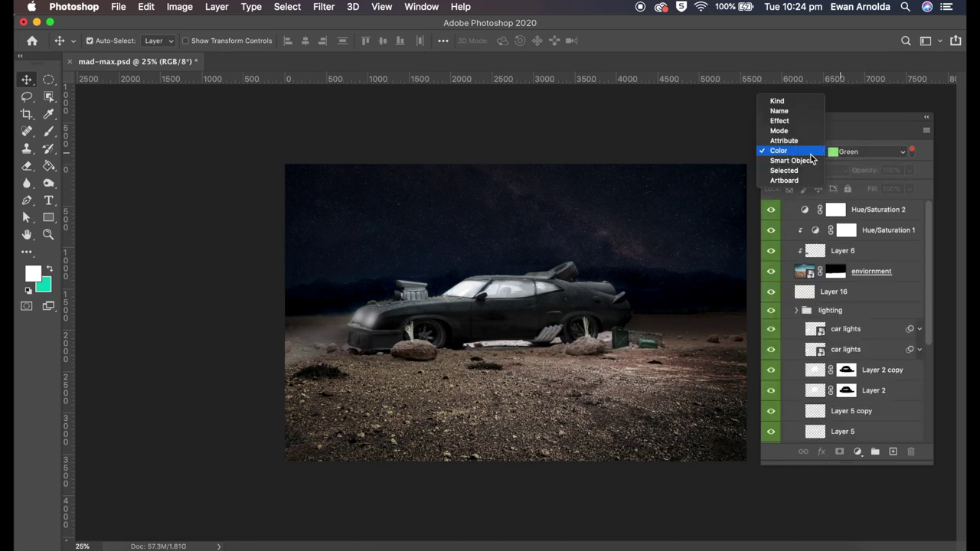
pyautogui.click(778, 101)
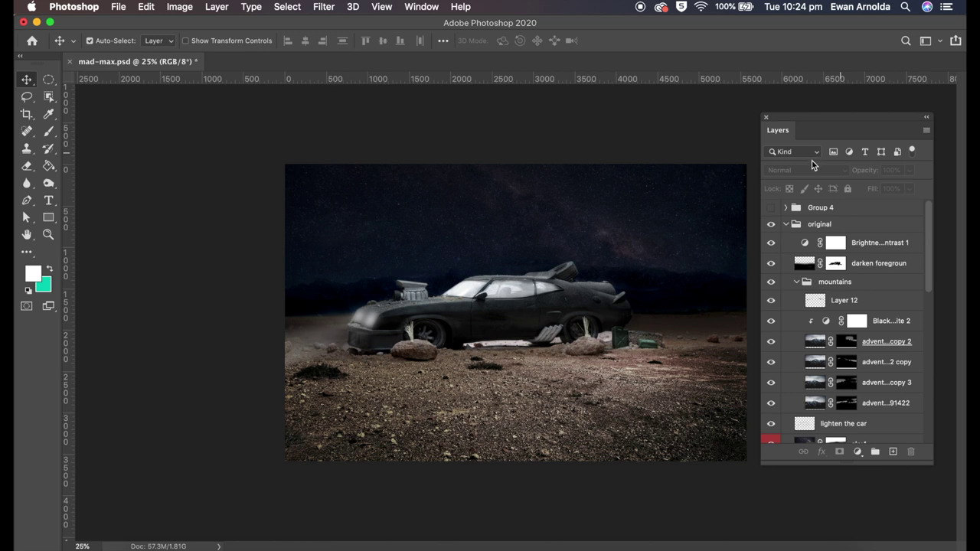